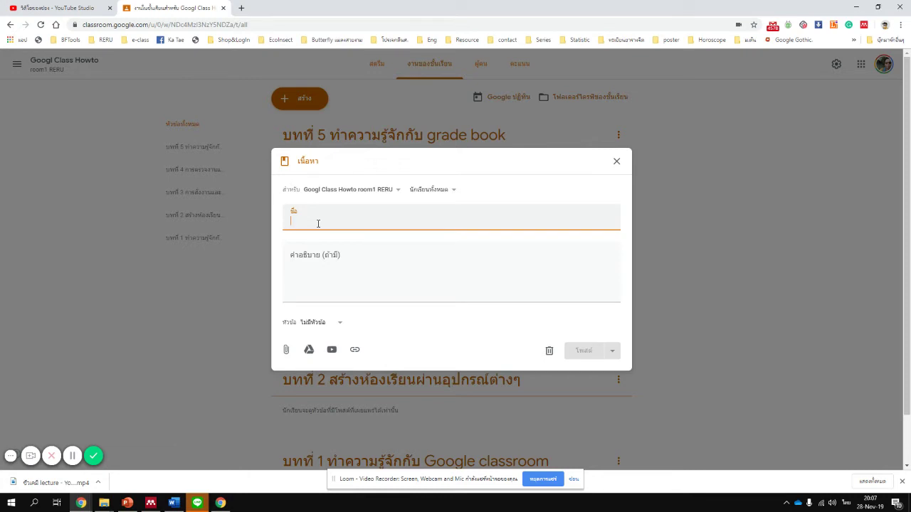
Title the new material "ทำความรู้จัก google classroom ผ่าน chrome"
text(ทำความรู้จัก google cl)
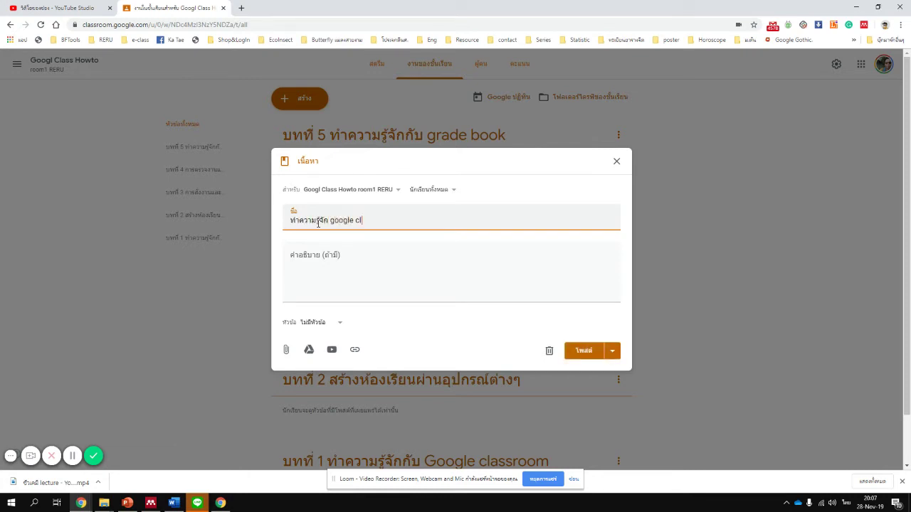
text(assroom)
key(BackSpace)
key(BackSpace)
key(grave)
text(ผ่าน chrome)
Enter the material's description: "หน้าตาและส่วนประกอบของ google classroom บน computer, PC, Macbook เป็นอย่างไร ไปดูกันเลย :)"
click(340, 256)
key(grave)
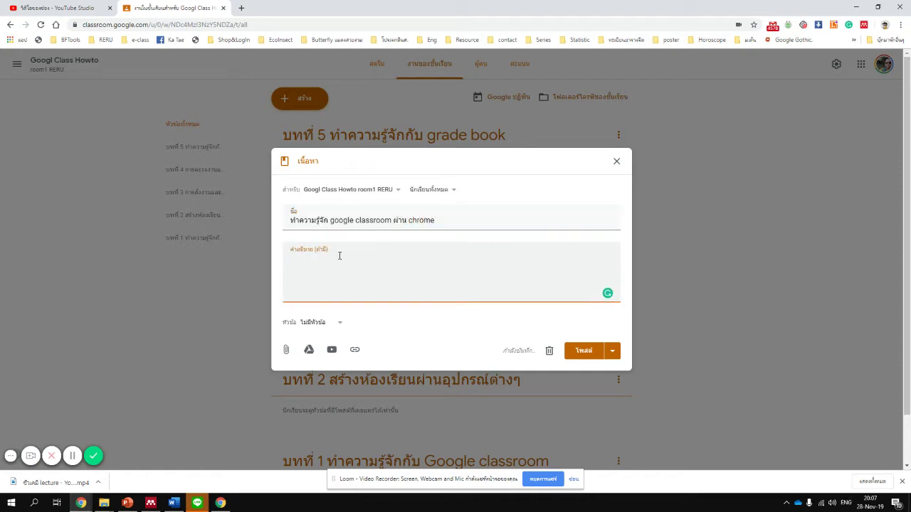
text(soh)
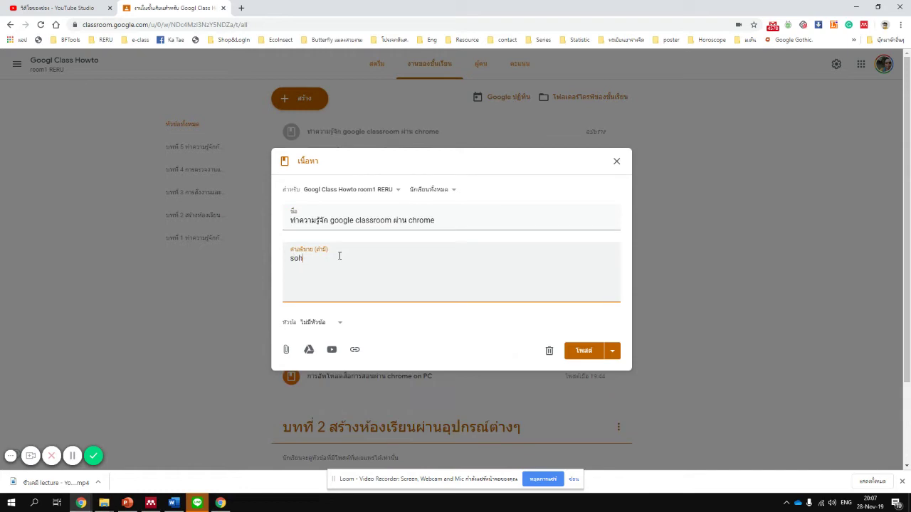
text(าตาและส่วนประกอบของ google)
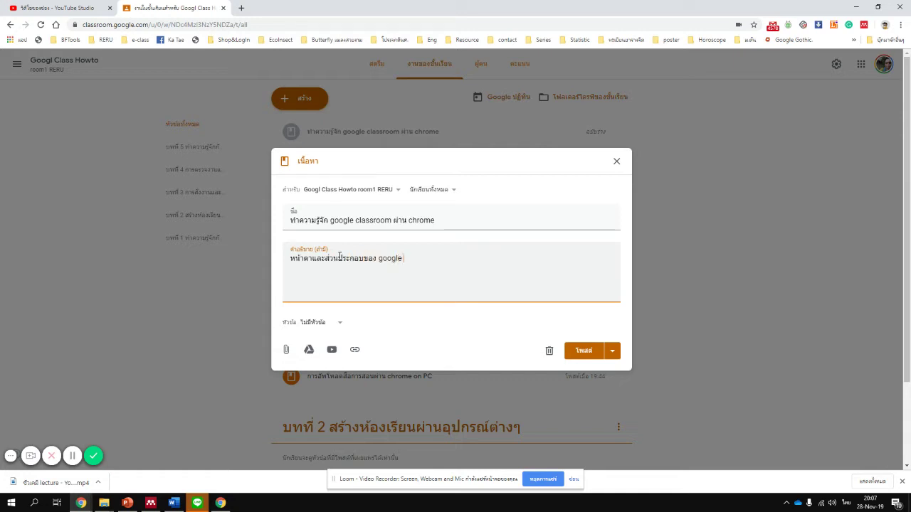
text( classroom )
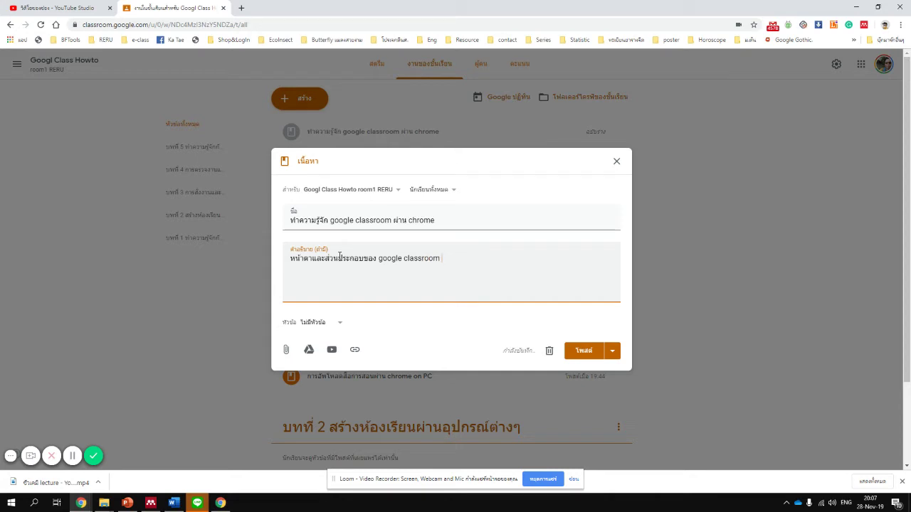
text([)
key(grave)
text(บน compu)
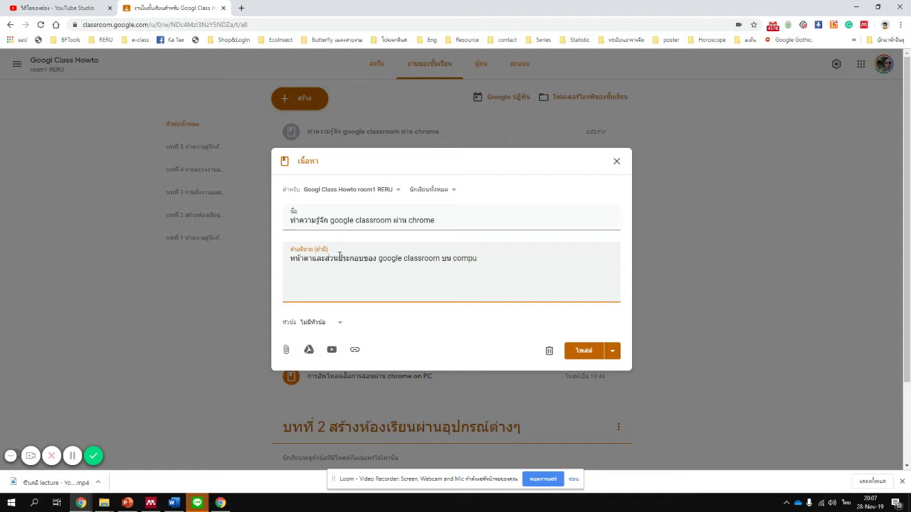
text(ter, PC, Macbo)
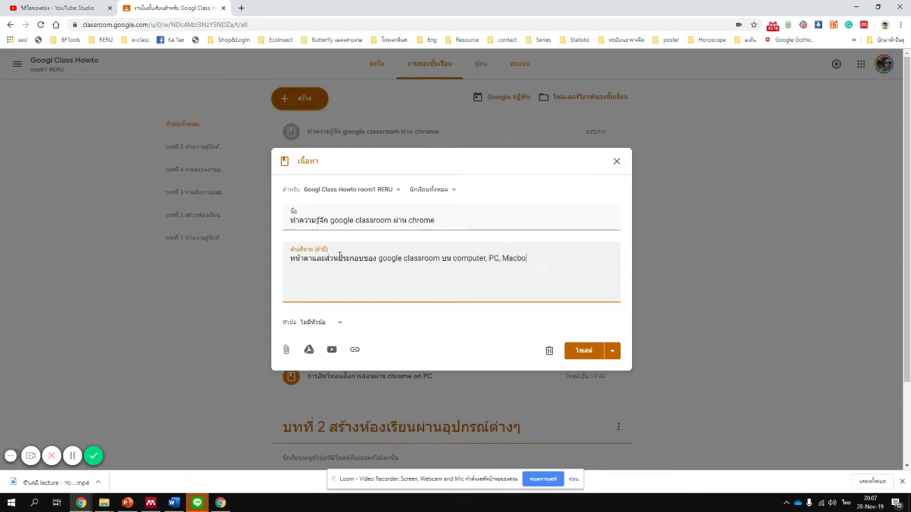
text(ok)
key(grave)
text(g)
key(BackSpace)
key(grave)
text(เป็นอย่างไร ไปดูกันเลย :))
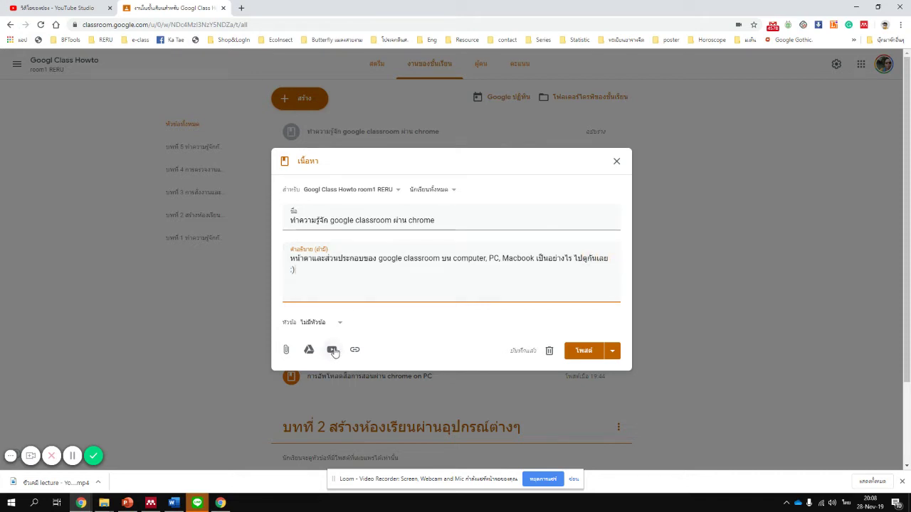
click(332, 350)
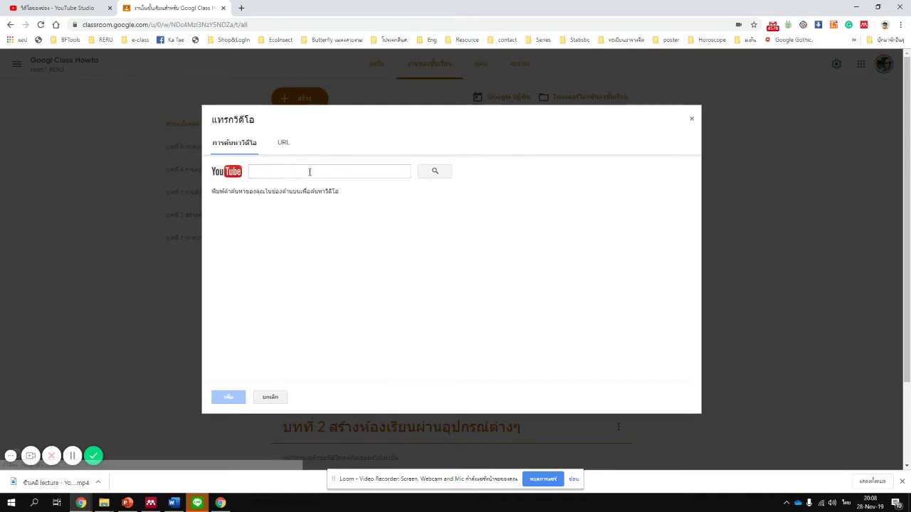
click(283, 142)
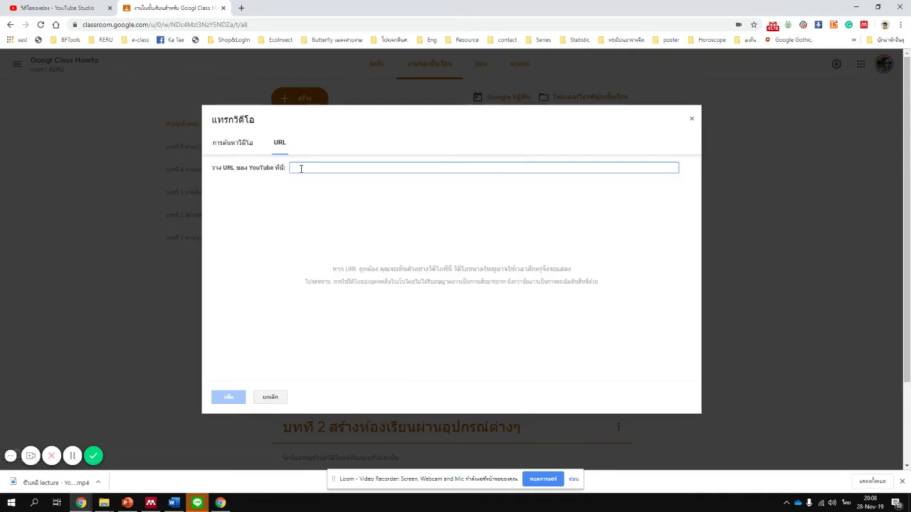
click(244, 143)
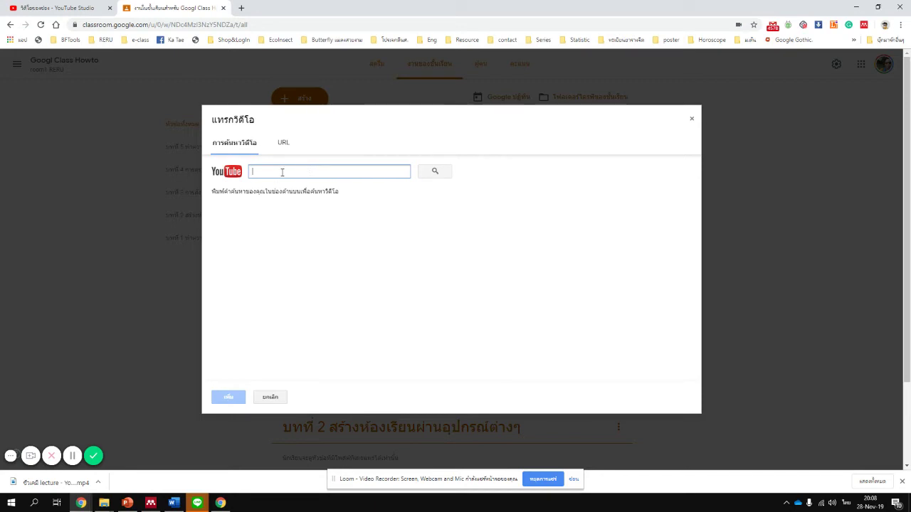
text(https://youtu.be/QgyYVAT_wMk)
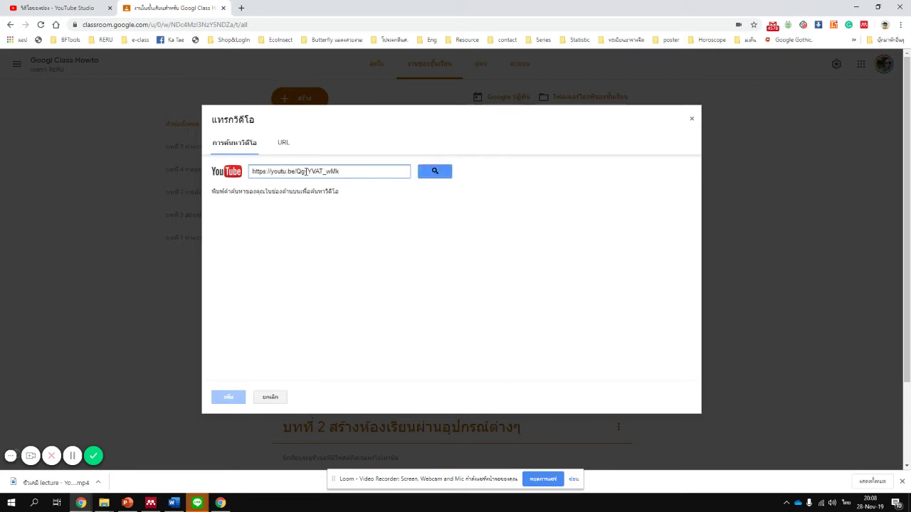
click(431, 172)
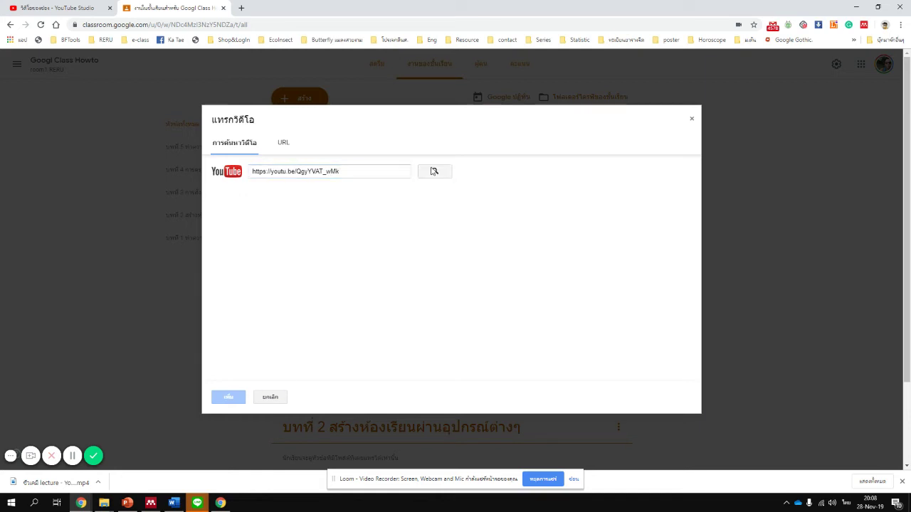
click(354, 207)
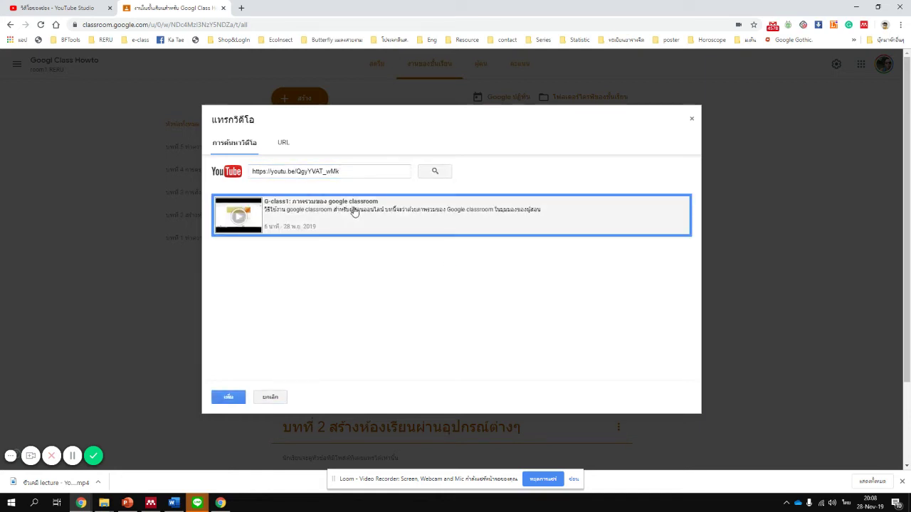
click(297, 212)
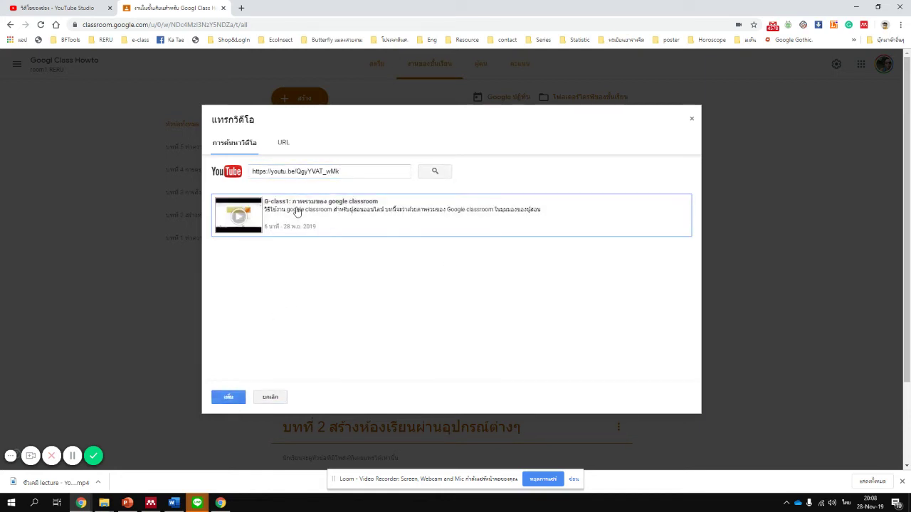
click(293, 224)
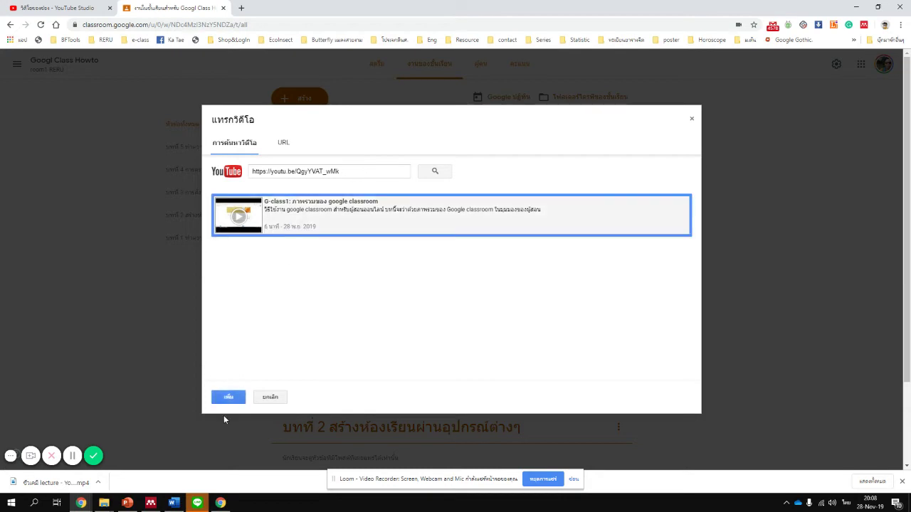
click(229, 398)
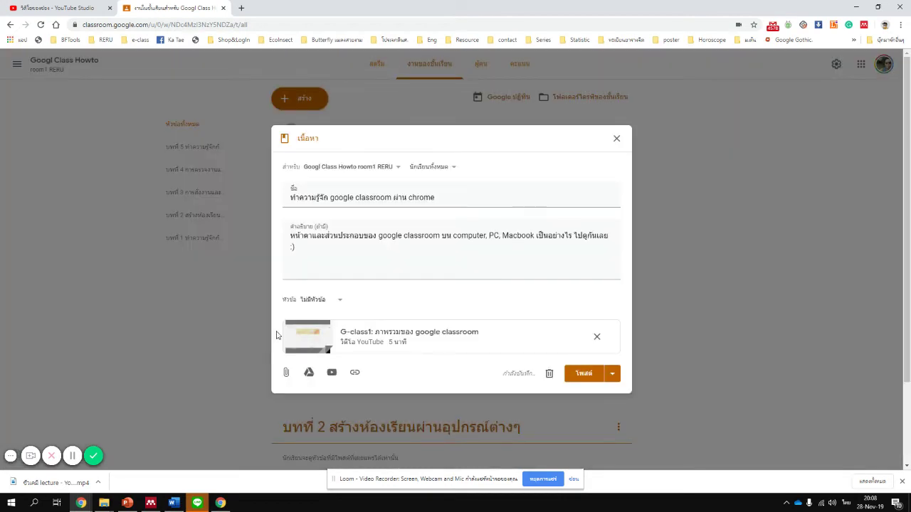
Assign the material to the existing topic "บทที่ 1 ทำความรู้จักกับ Google classroom", dropping the attempt to create a new topic
click(314, 300)
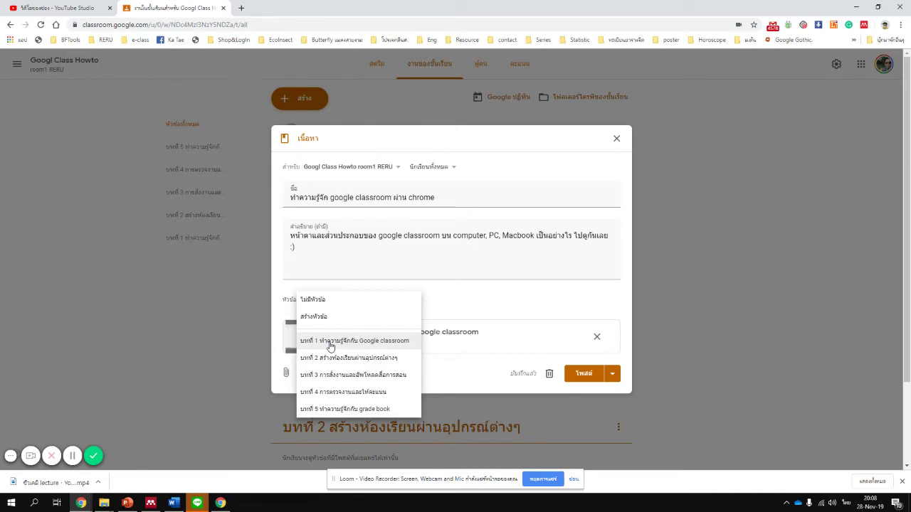
click(330, 347)
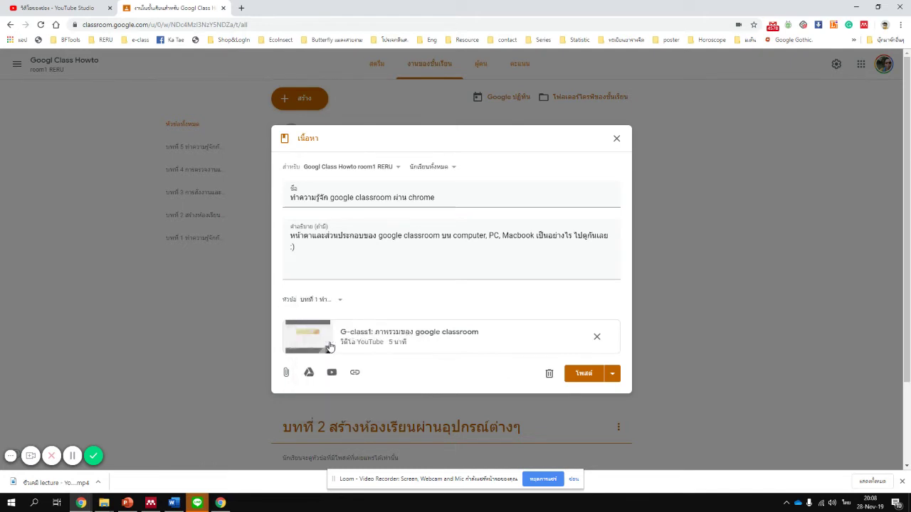
click(339, 303)
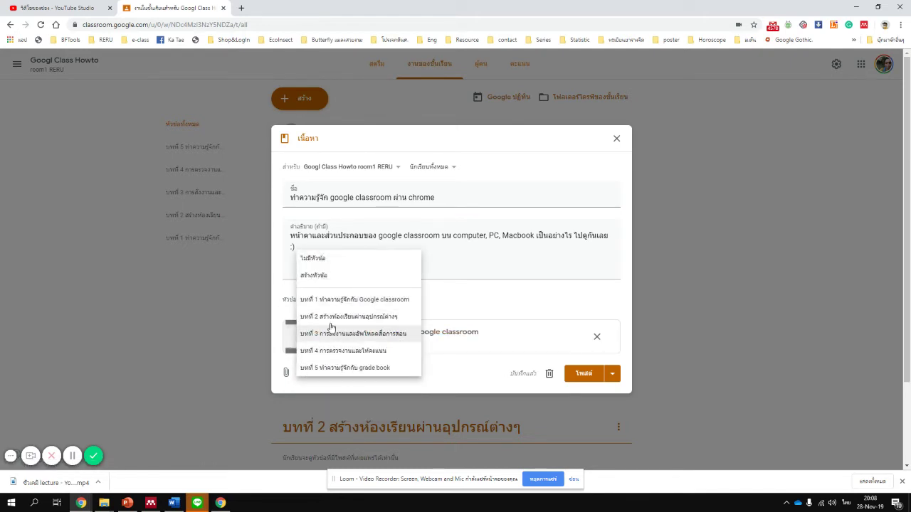
click(327, 275)
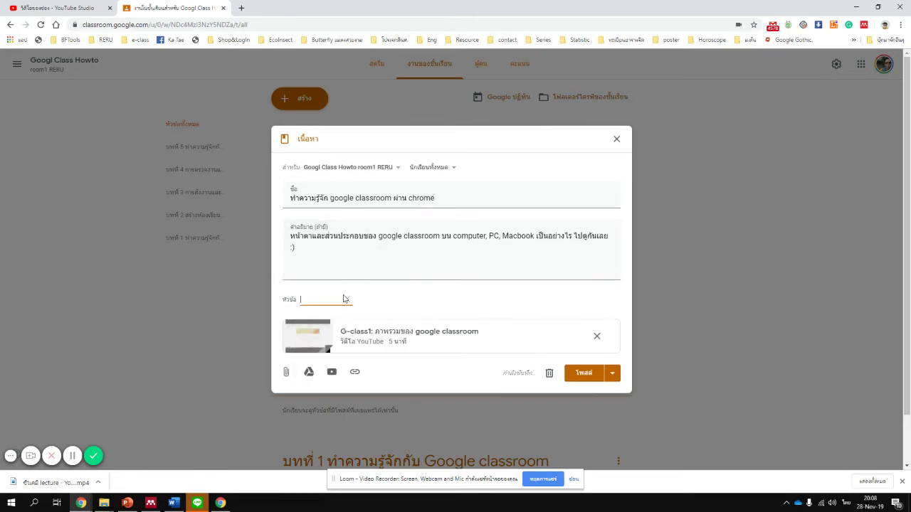
click(346, 302)
click(325, 305)
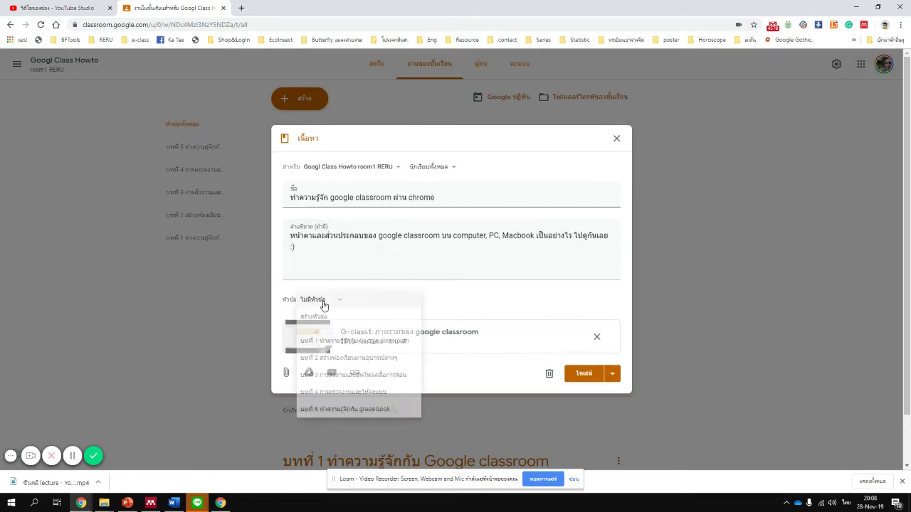
click(323, 341)
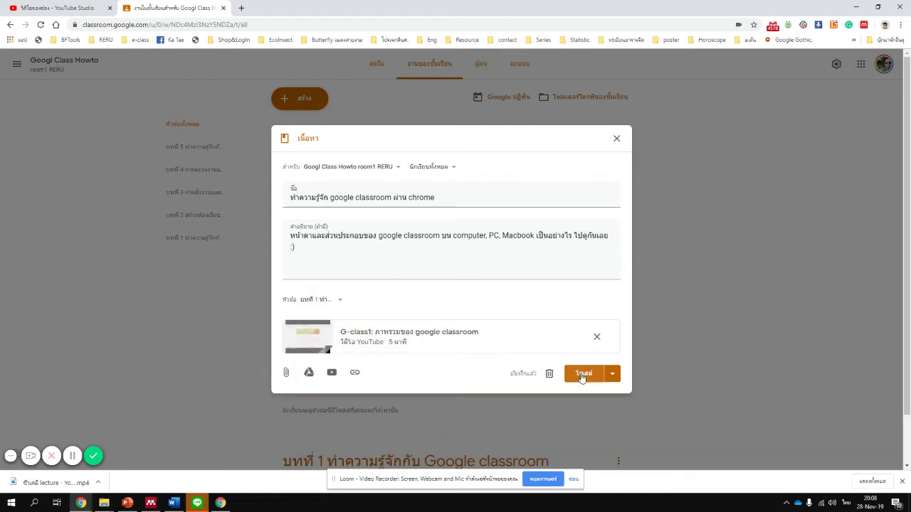
Schedule the material for publication on 30 November 2019 at 09:00
click(613, 375)
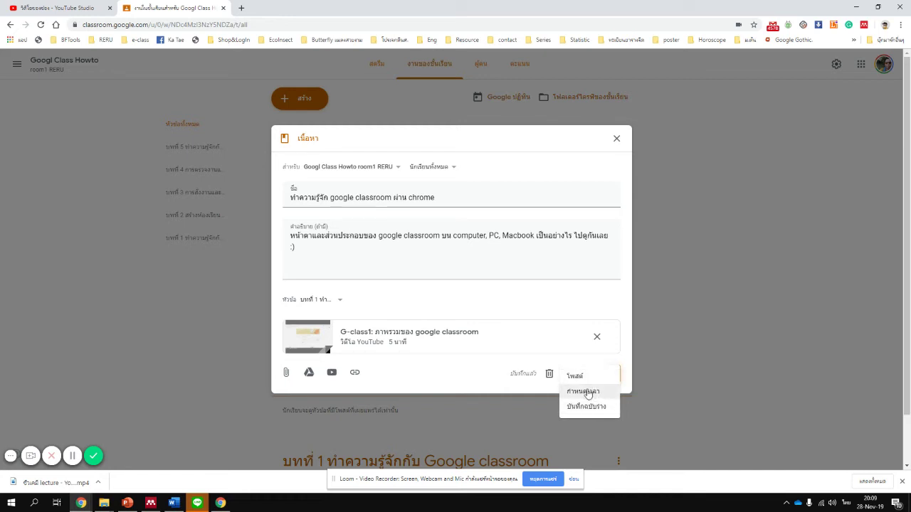
click(587, 393)
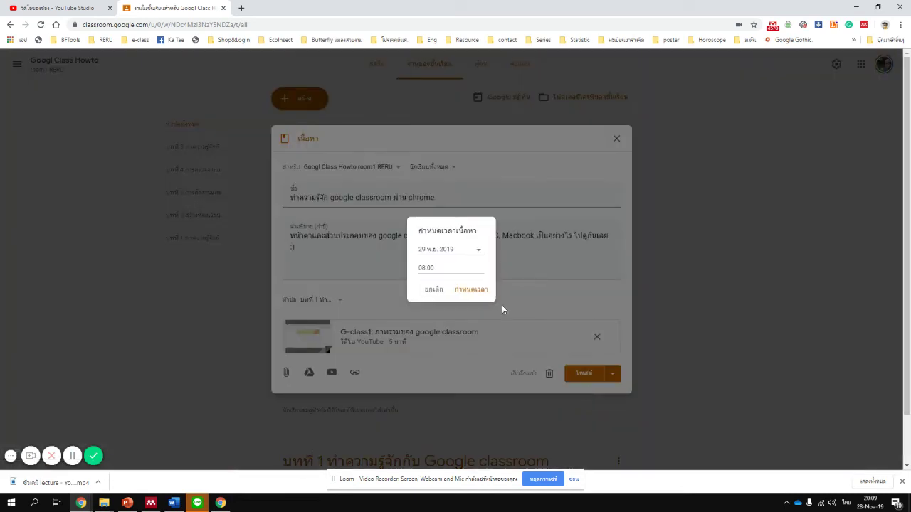
click(477, 251)
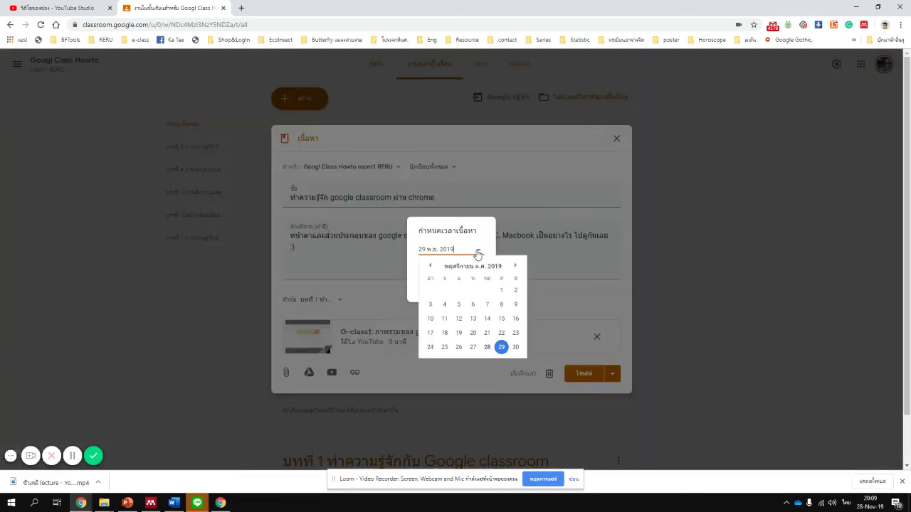
click(516, 346)
click(427, 269)
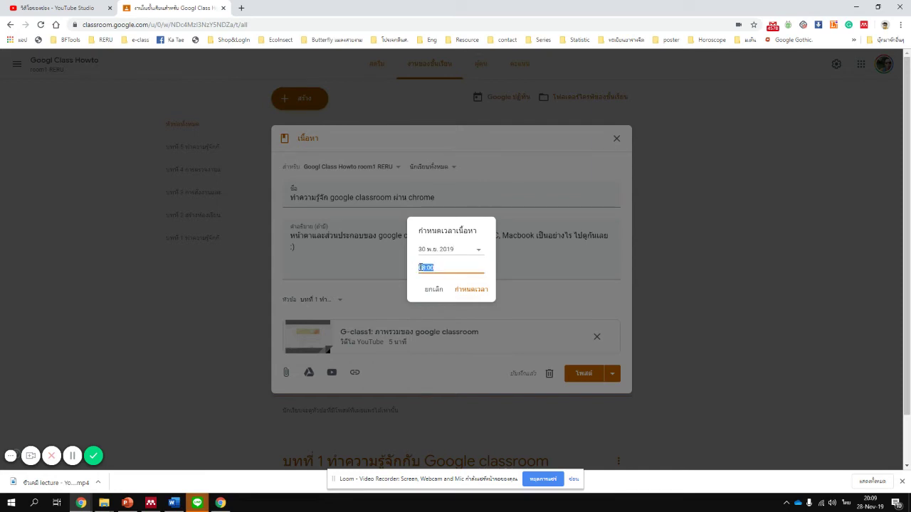
text(09)
click(450, 254)
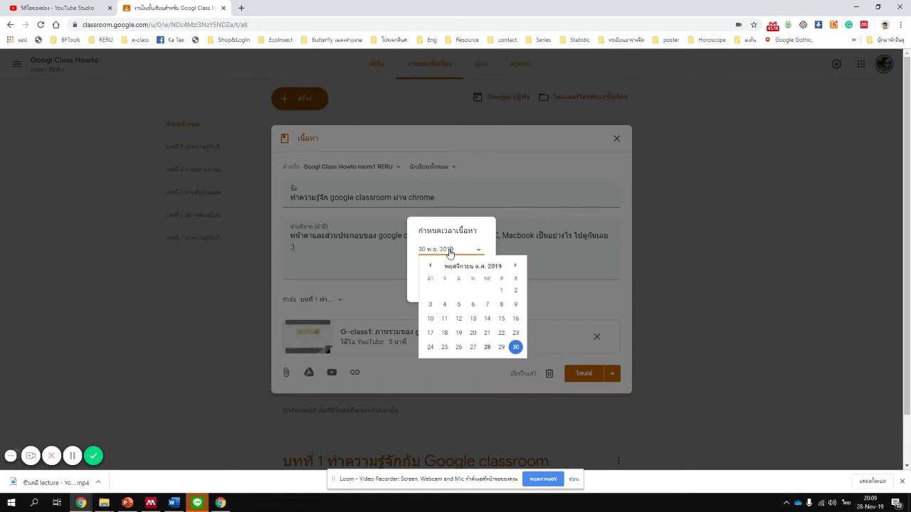
click(518, 347)
click(466, 289)
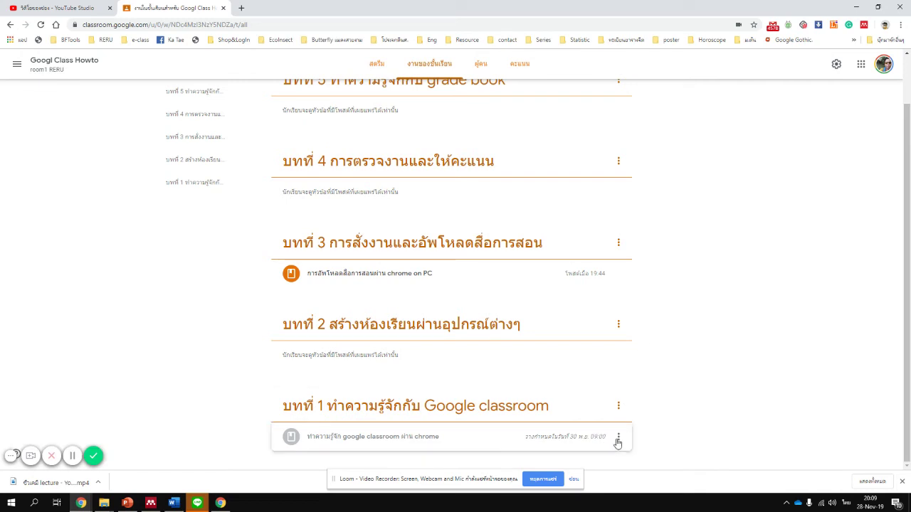
Open the scheduled material under the บทที่ 1 topic for editing and remove its scheduled publication time
click(425, 439)
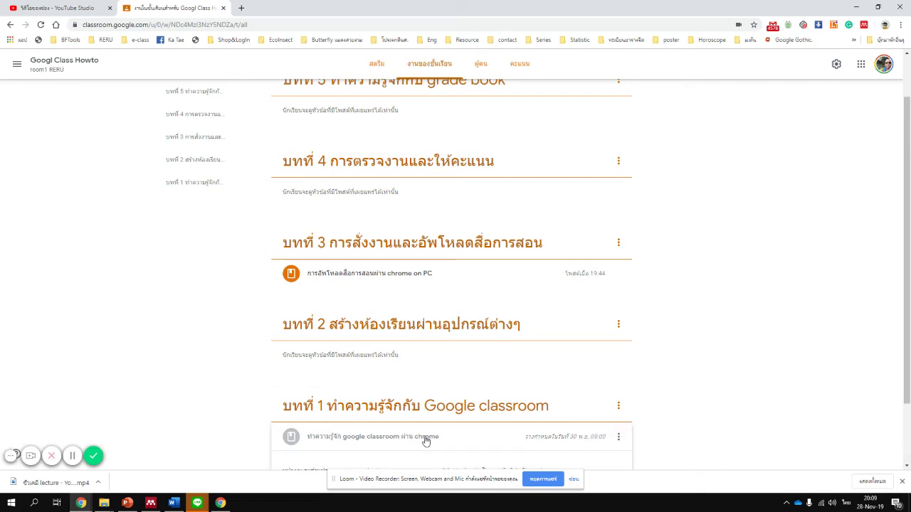
scroll(555, 420, down, 2)
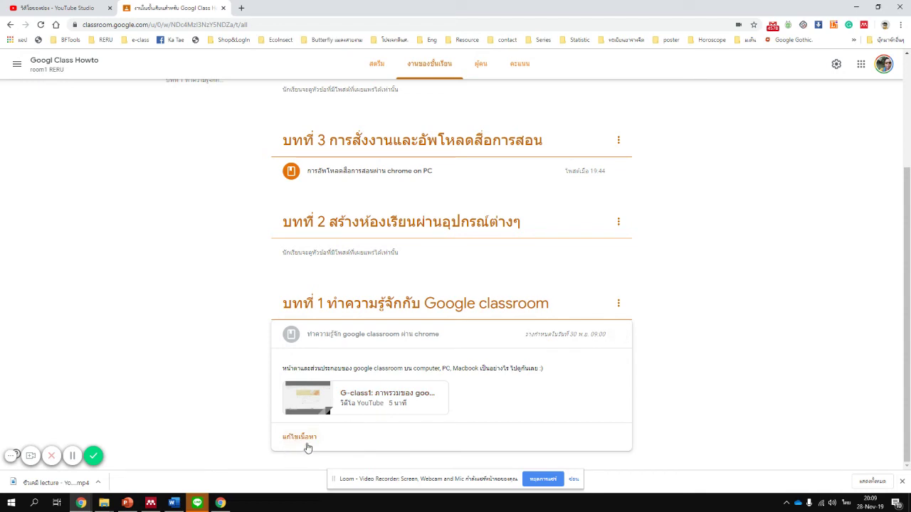
click(619, 335)
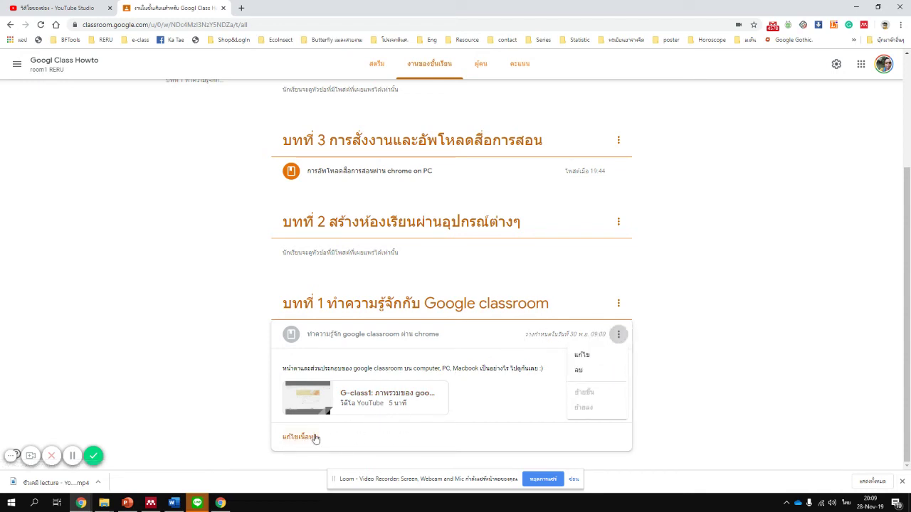
click(290, 438)
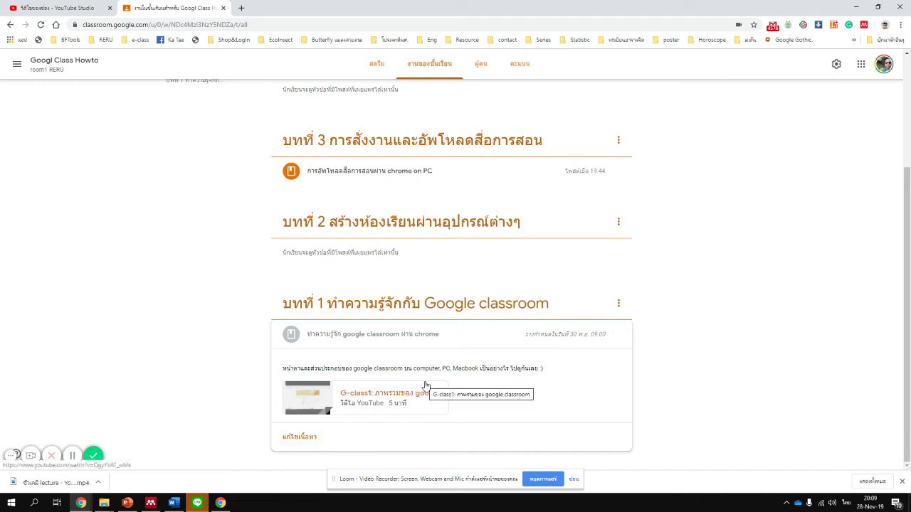
click(306, 437)
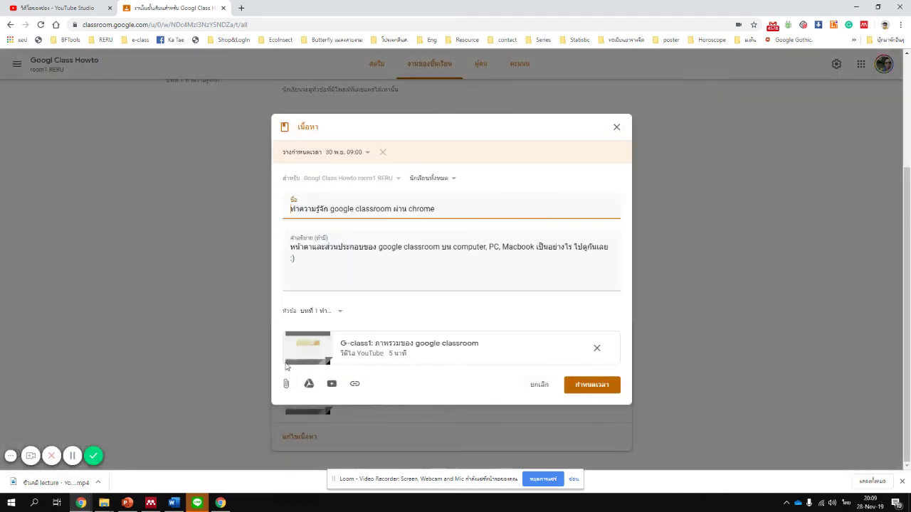
click(382, 154)
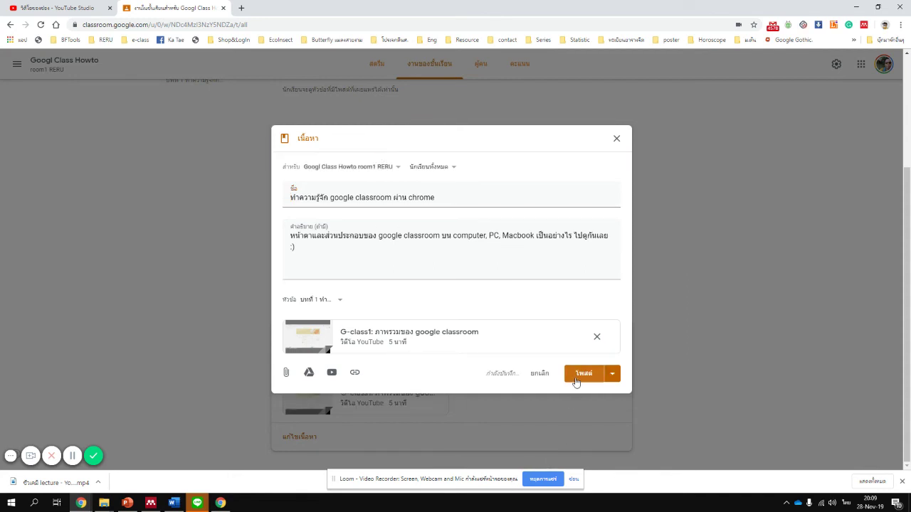
Post the material "ทำความรู้จัก google classroom ผ่าน chrome" to the class immediately and open its full page
click(578, 382)
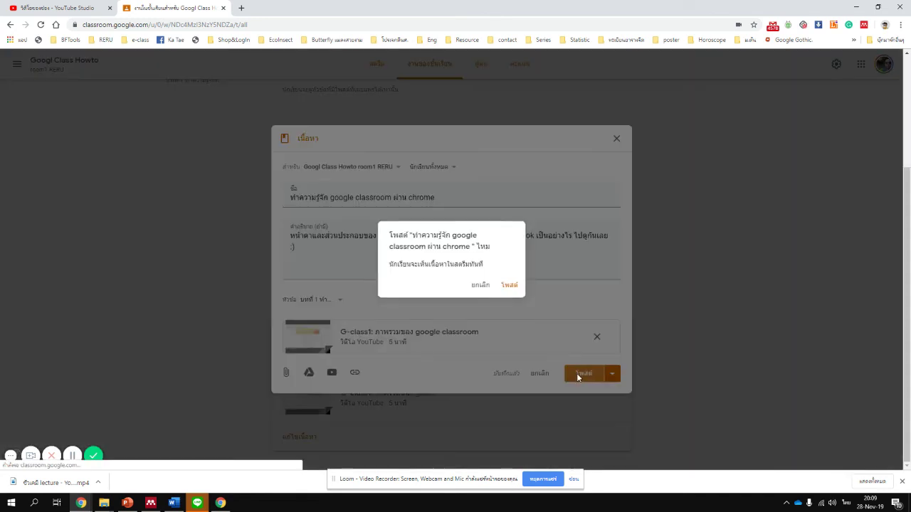
click(510, 288)
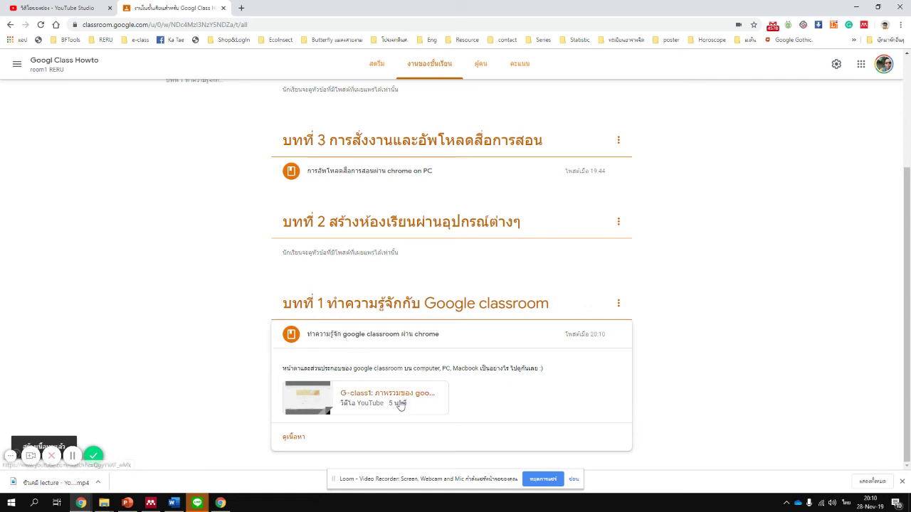
click(308, 434)
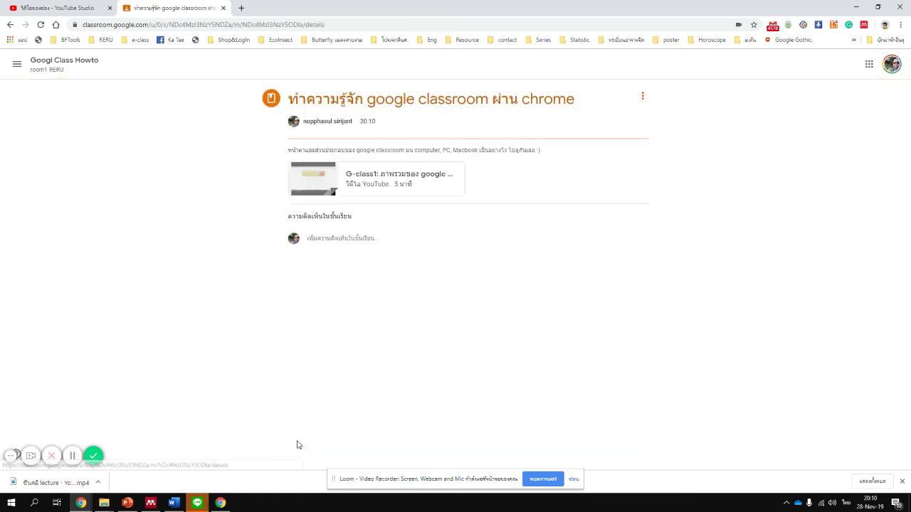
Post the class comment "ขอให้ทุกท่านสนุกกับการสร้างห้องเรียนนะครับ :)" on the material and return to the class stream
click(351, 245)
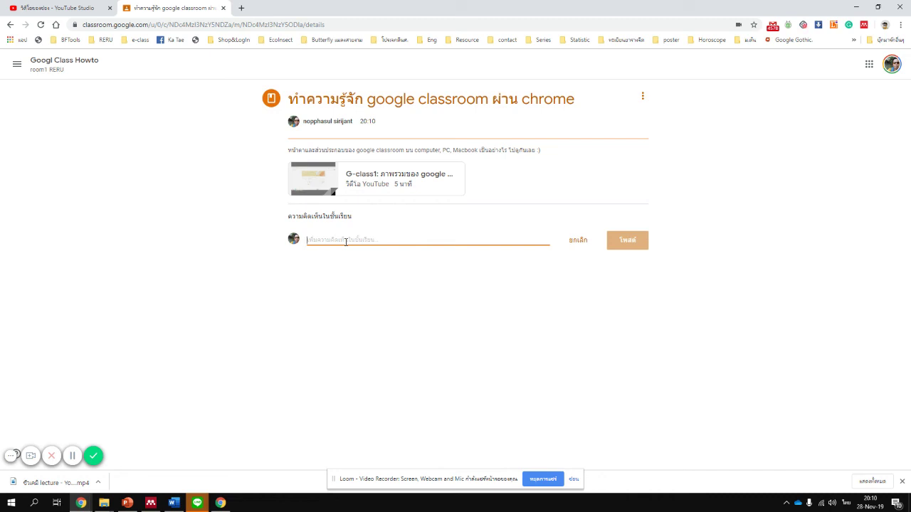
text(อ)
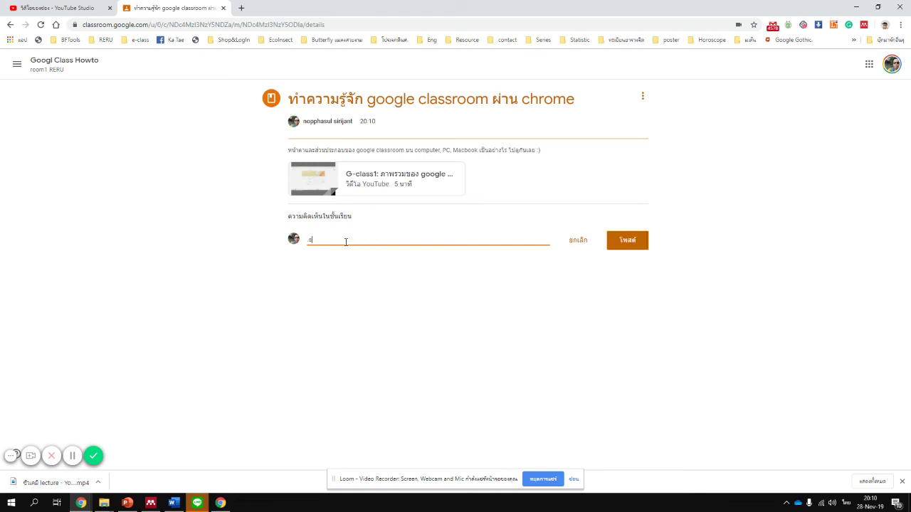
key(BackSpace)
key(grave)
text(sh)
key(BackSpace)
key(grave)
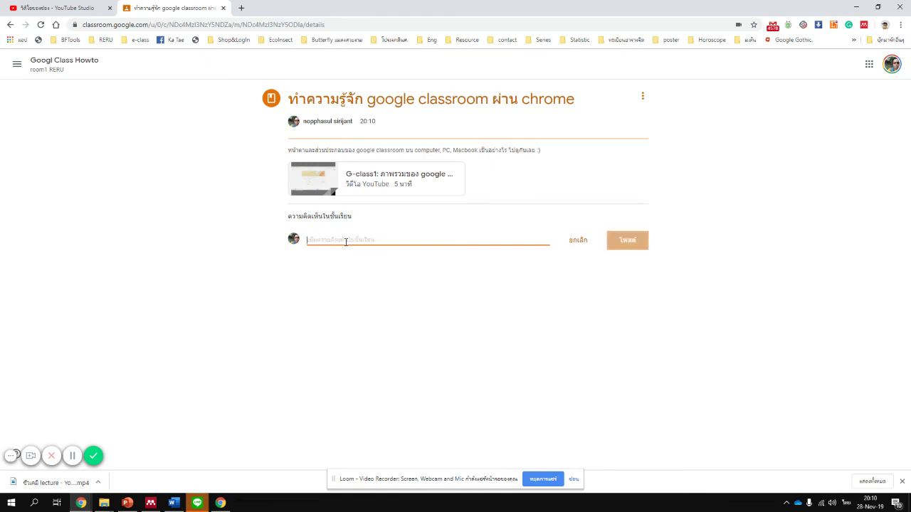
text(ขอให้ทุกท่าน)
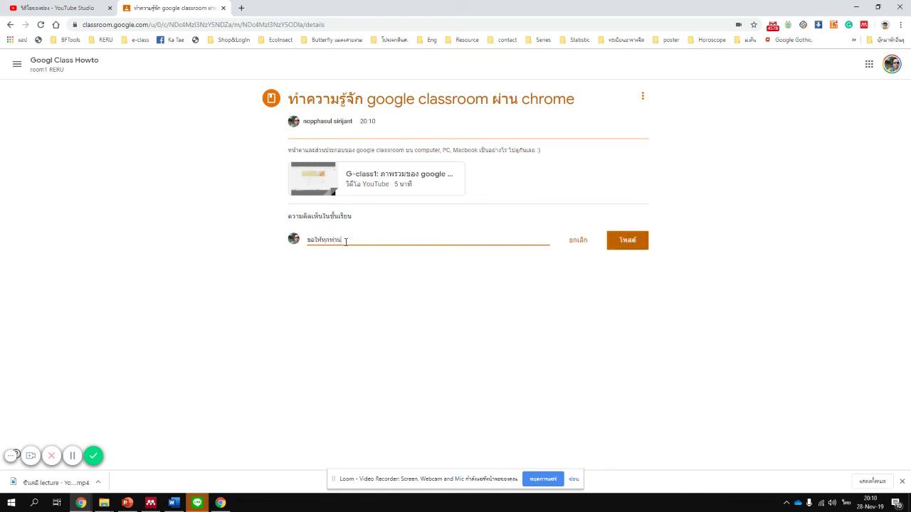
text(สนุกกับการสร้างห้องเรียนนะครับ :))
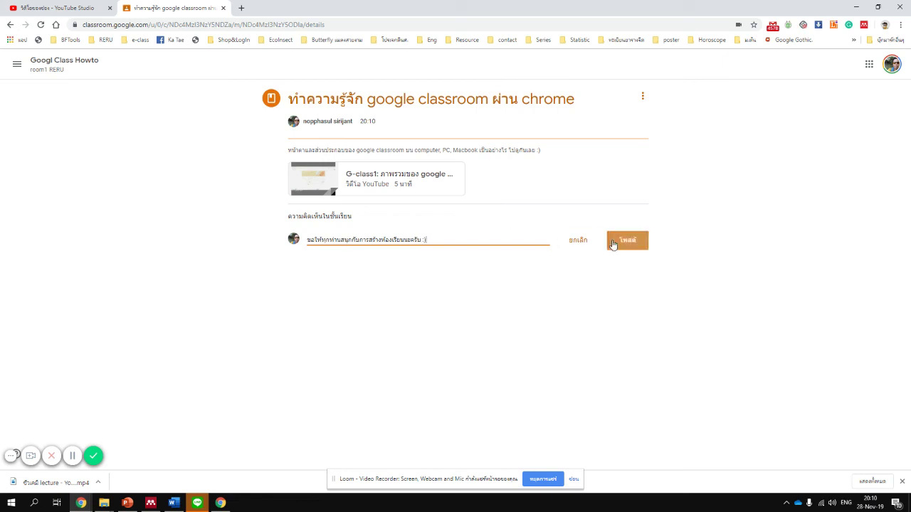
click(635, 242)
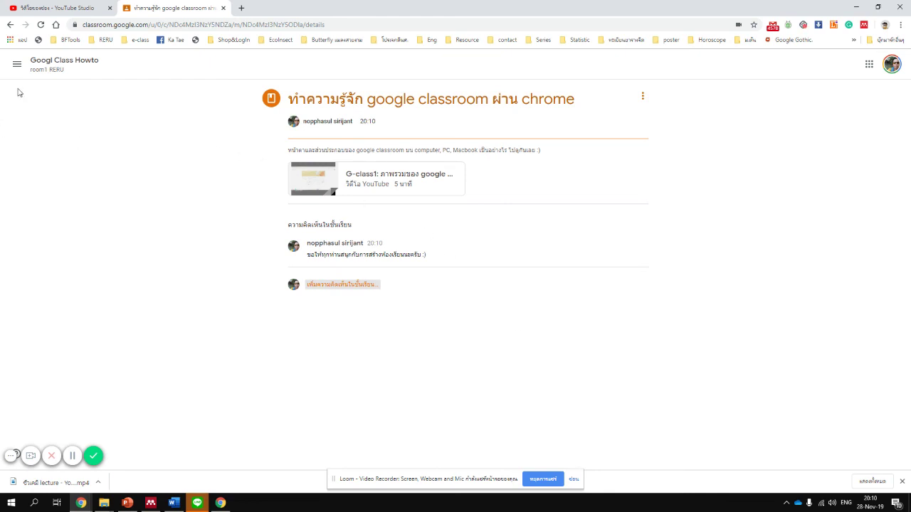
click(34, 69)
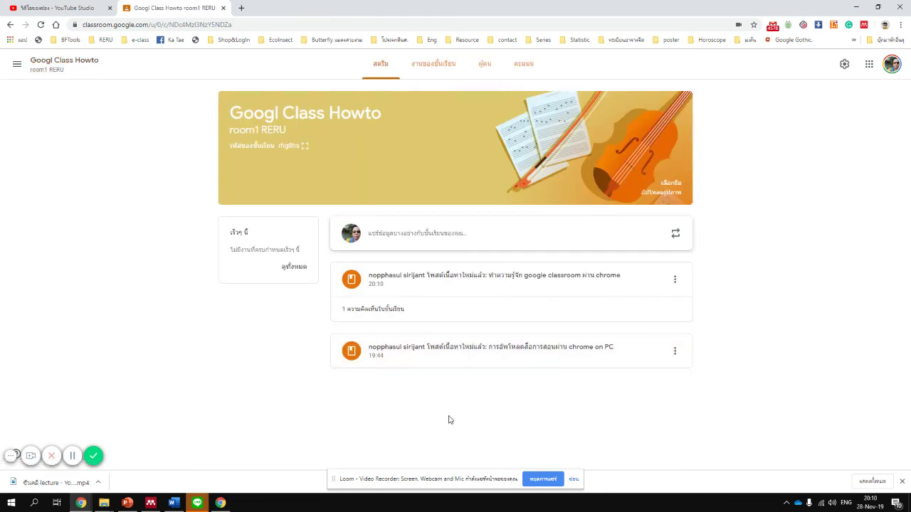